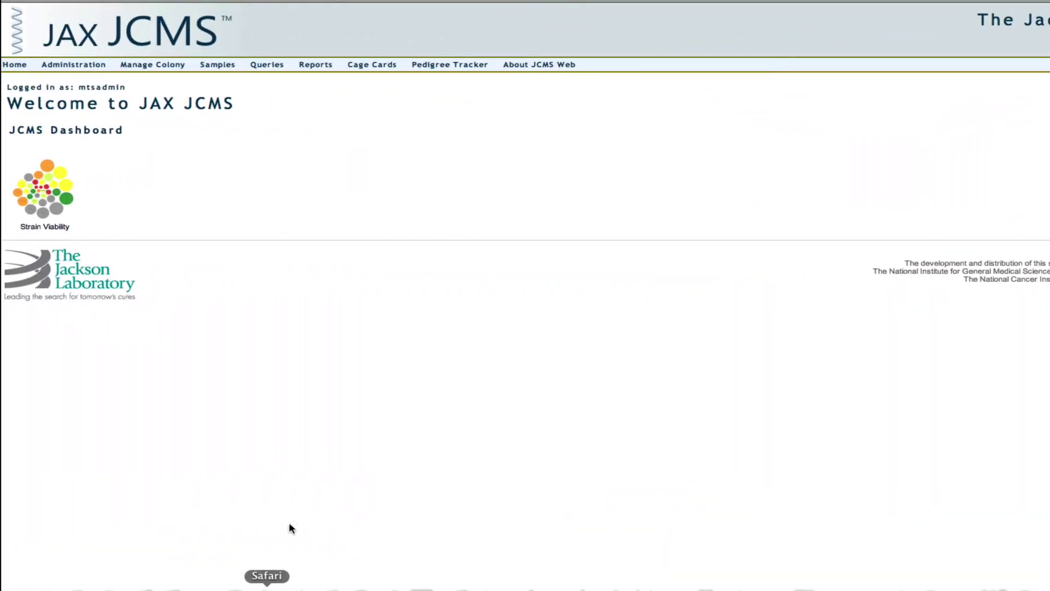
# Open the Add Mouse Use form under Colony Management's Mouse Scheduling section.
pyautogui.click(144, 65)
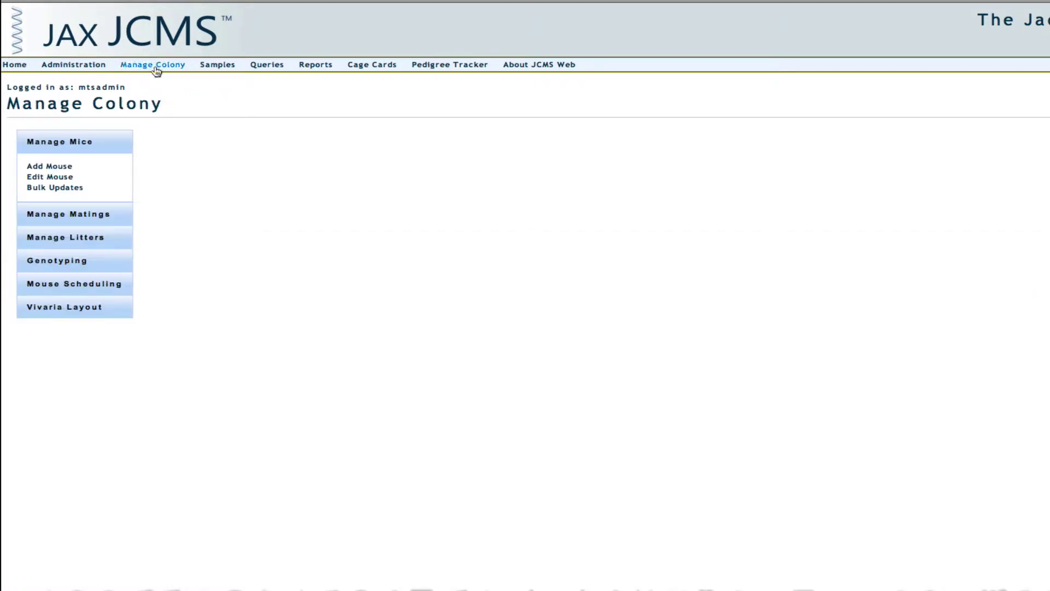
pyautogui.click(65, 284)
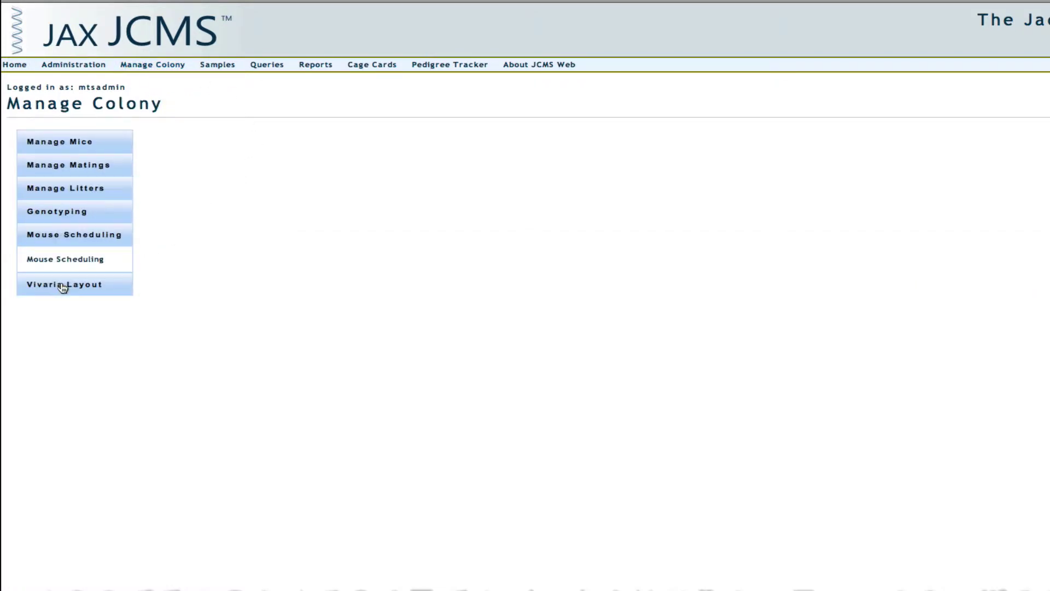
pyautogui.click(55, 261)
# Search for mice whose ID contains dlr-00, listing 15 matches.
pyautogui.click(465, 232)
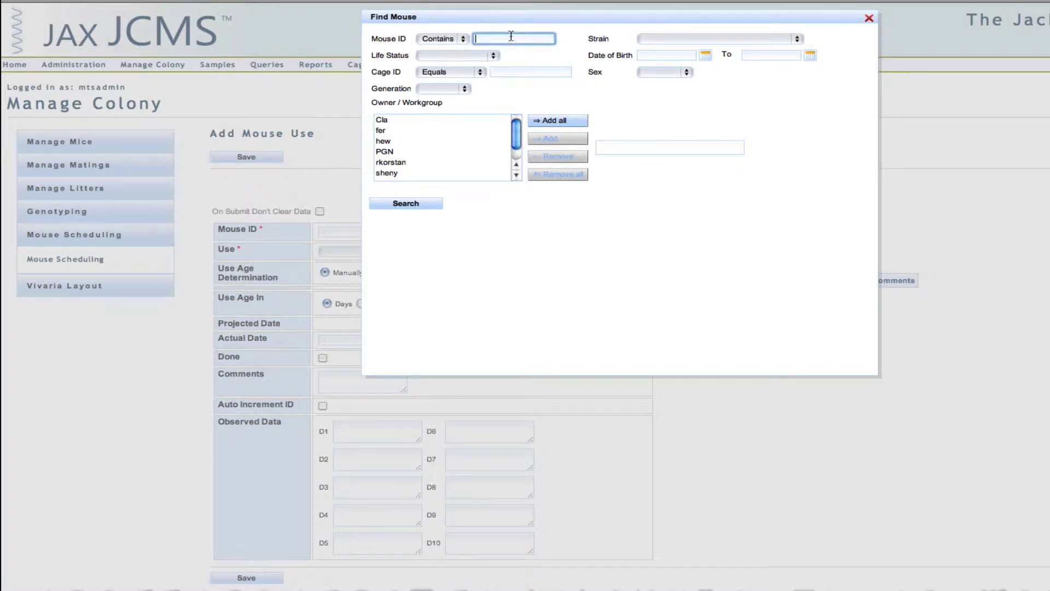
pyautogui.write('dlr-01')
pyautogui.click(406, 205)
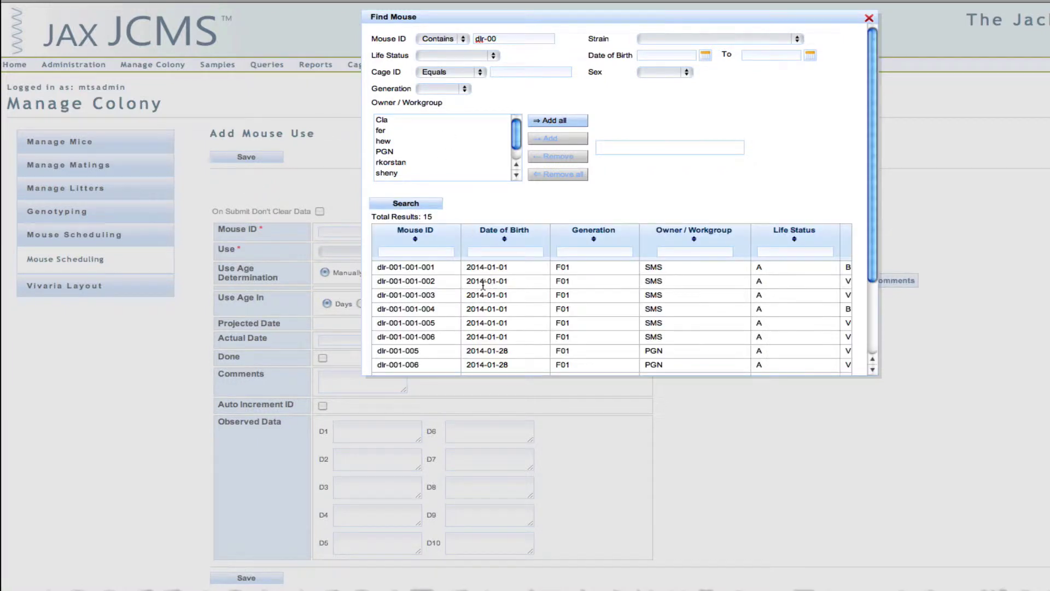
pyautogui.scroll(-5, 481, 272)
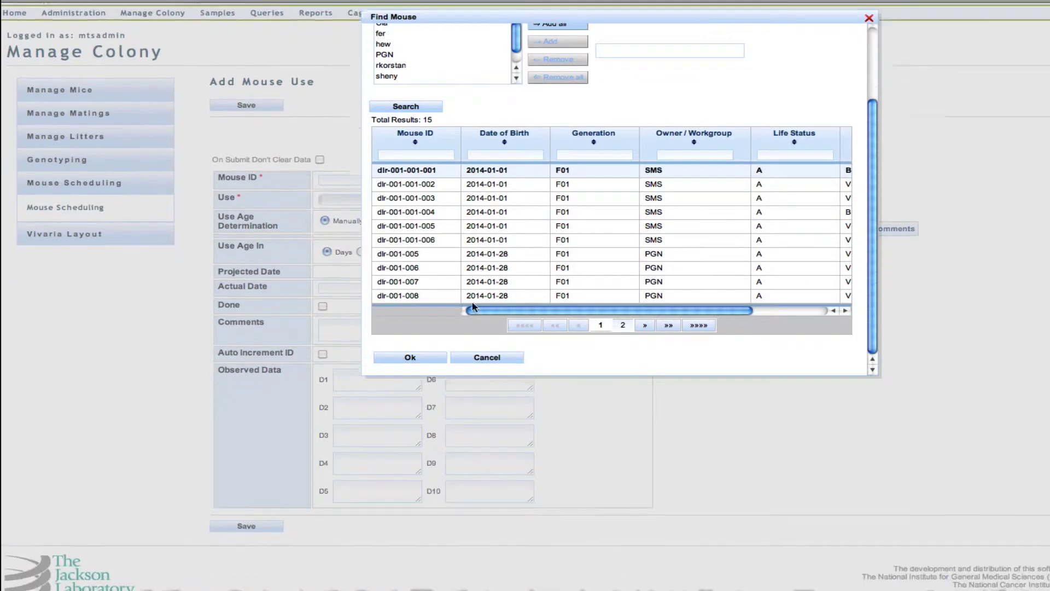
# For mouse dlr-001-001-001, set a Clinical Exam use at 2 days with actual date 02/12/2014.
pyautogui.click(412, 357)
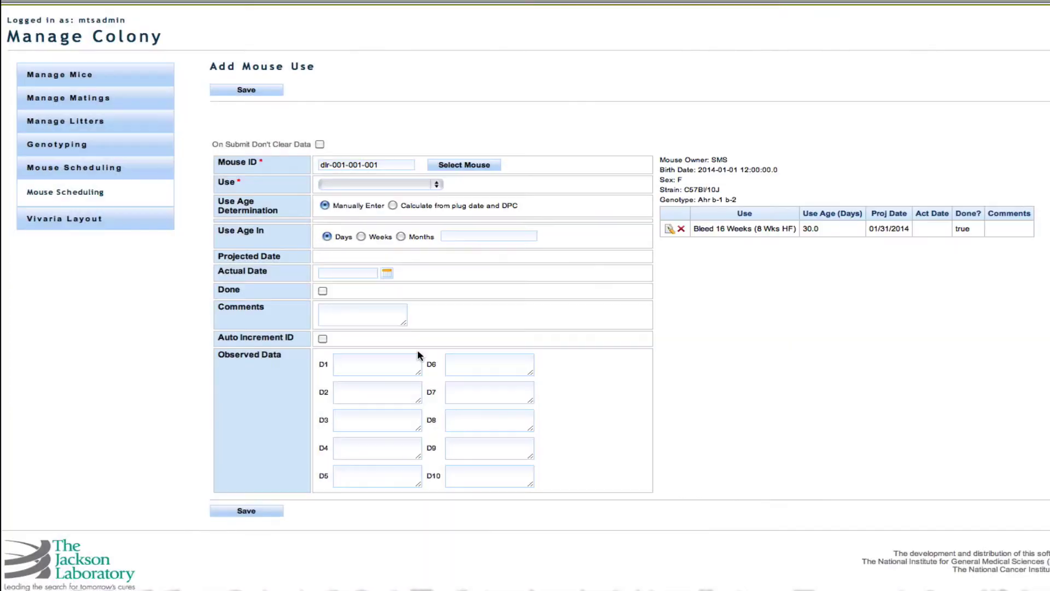
pyautogui.click(436, 185)
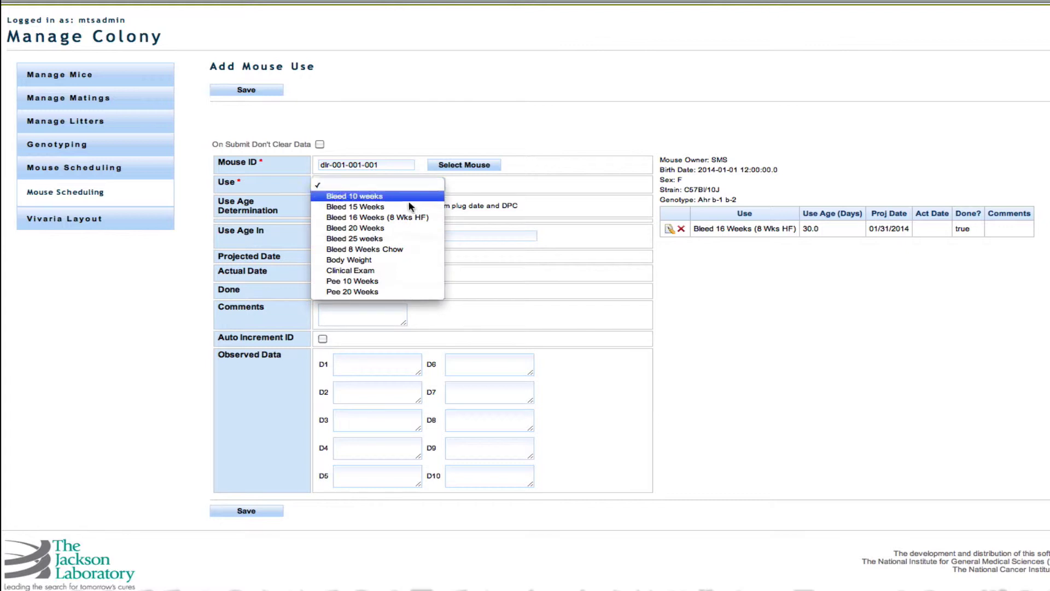
pyautogui.click(363, 271)
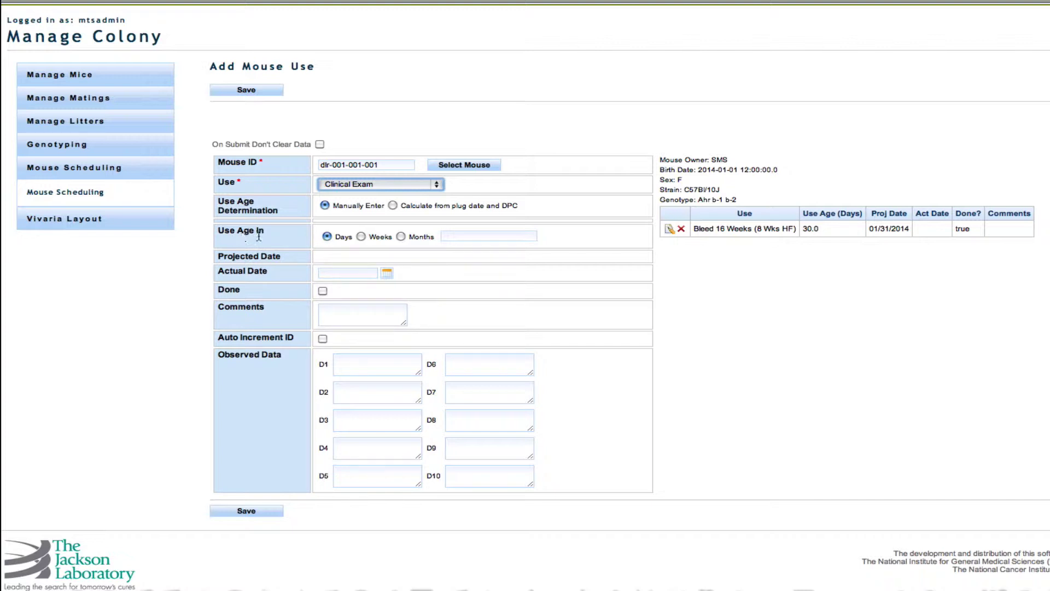
pyautogui.click(327, 236)
pyautogui.click(478, 237)
pyautogui.write('2')
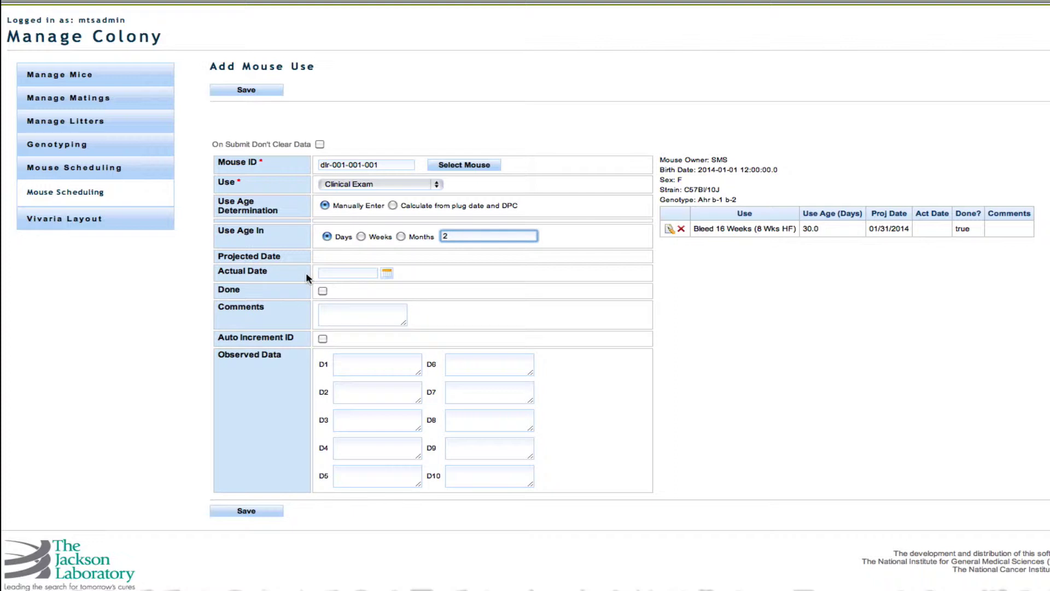
pyautogui.click(399, 278)
pyautogui.click(387, 273)
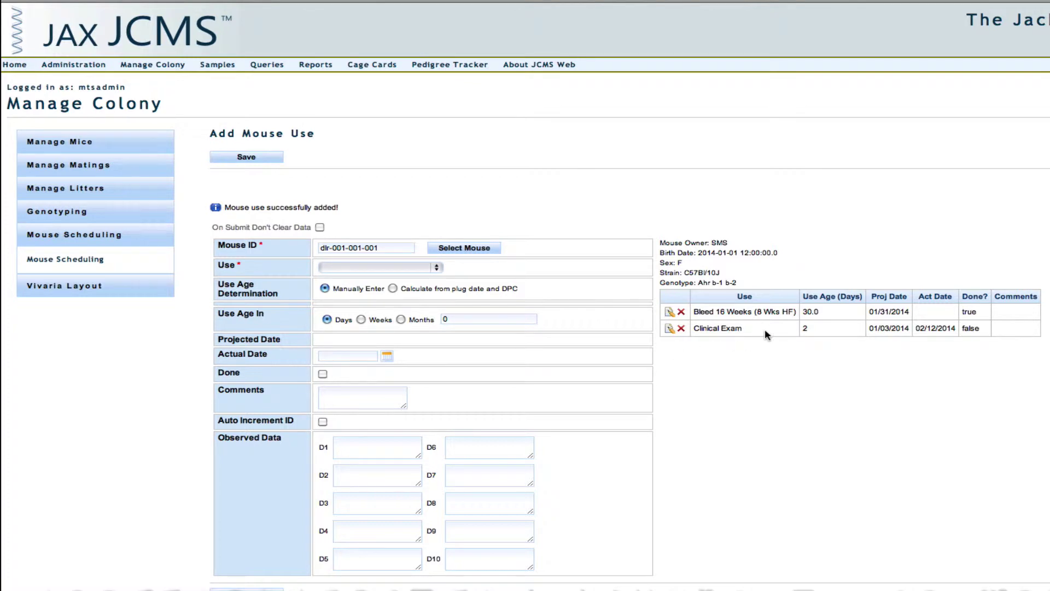
# Save a Clinical Exam use at 5 days.
pyautogui.click(393, 267)
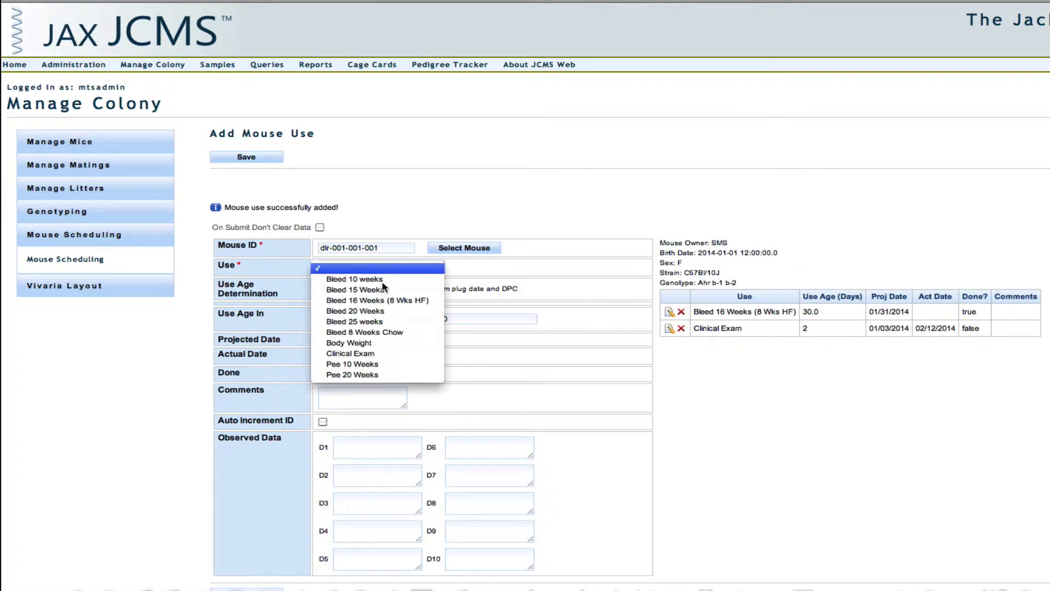
pyautogui.click(383, 352)
pyautogui.click(448, 303)
pyautogui.press('BackSpace')
pyautogui.write('5')
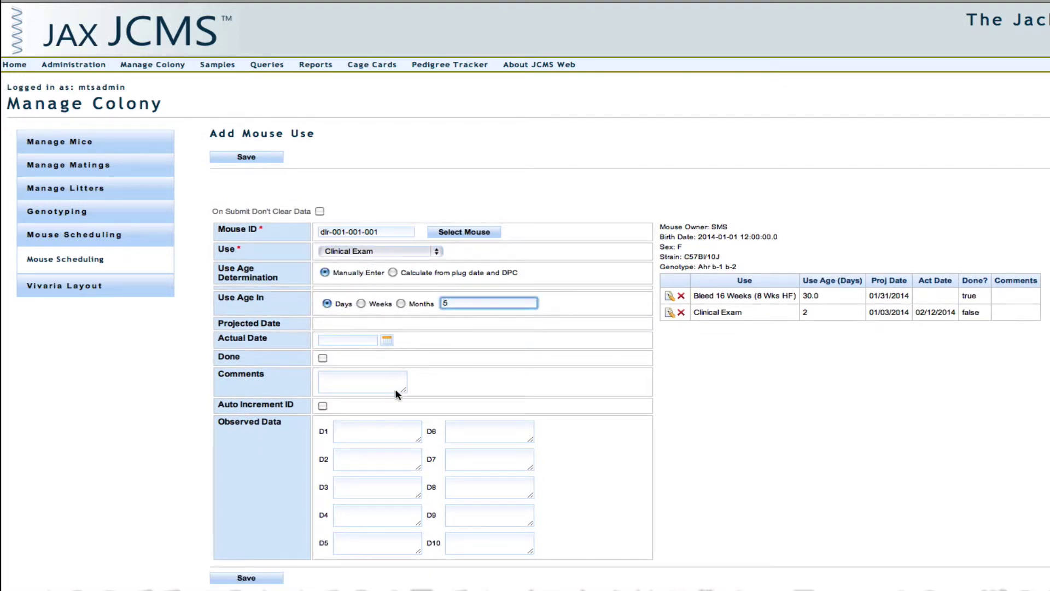
pyautogui.click(247, 567)
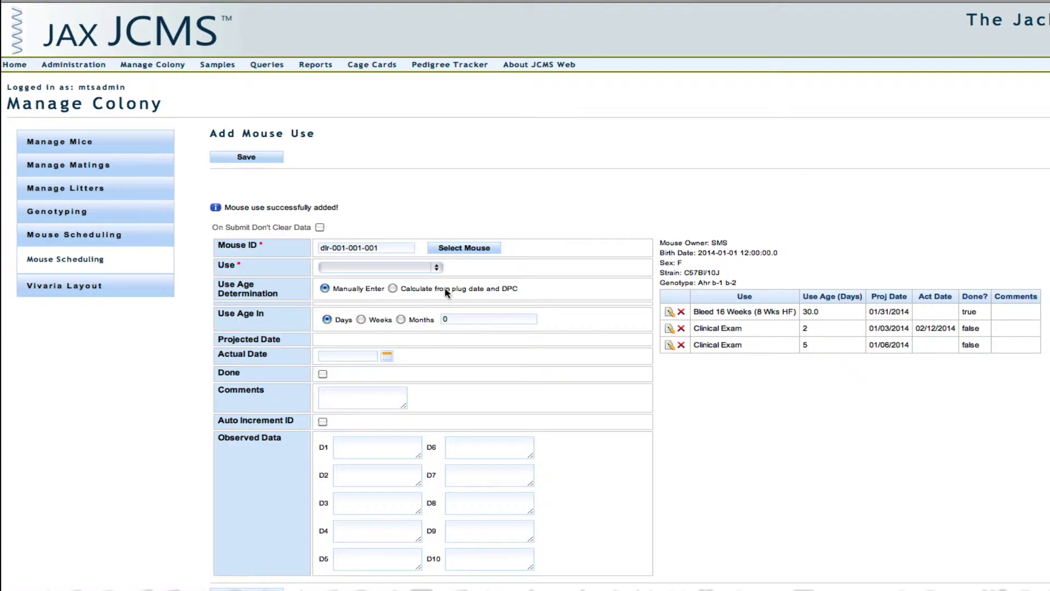
# Save a Clinical Exam use at 7 days.
pyautogui.click(437, 268)
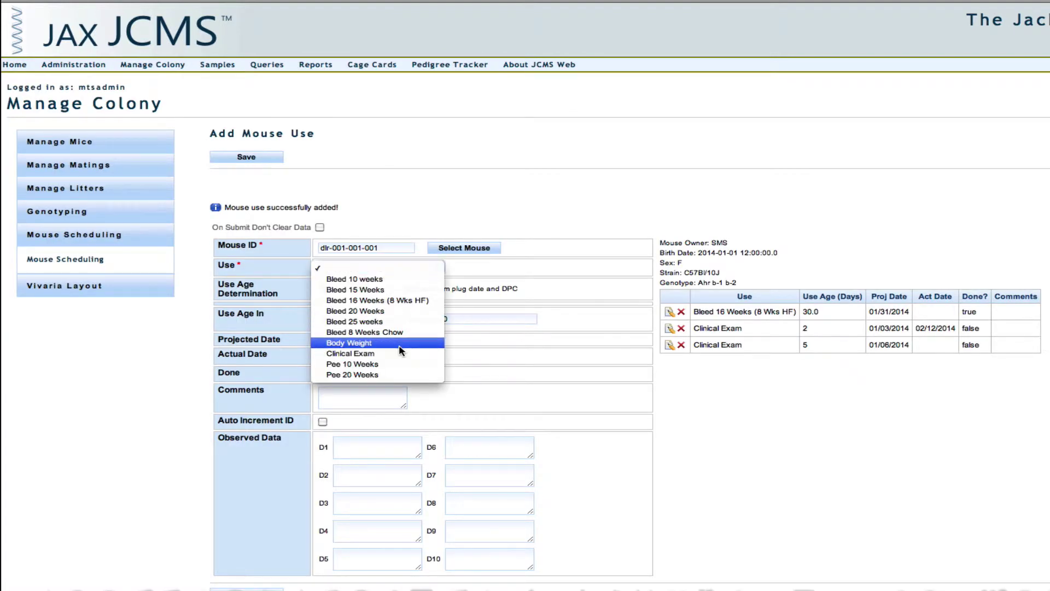
pyautogui.click(468, 321)
pyautogui.click(467, 305)
pyautogui.press('BackSpace')
pyautogui.write('7')
pyautogui.click(249, 578)
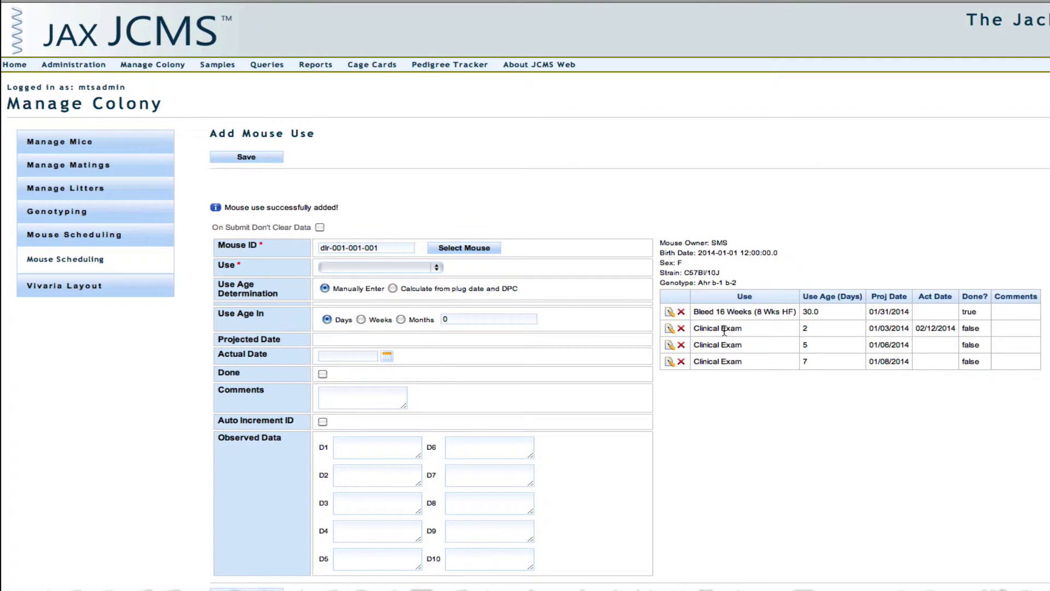
# Save a Body Weight use at 3 days.
pyautogui.click(438, 268)
pyautogui.click(379, 343)
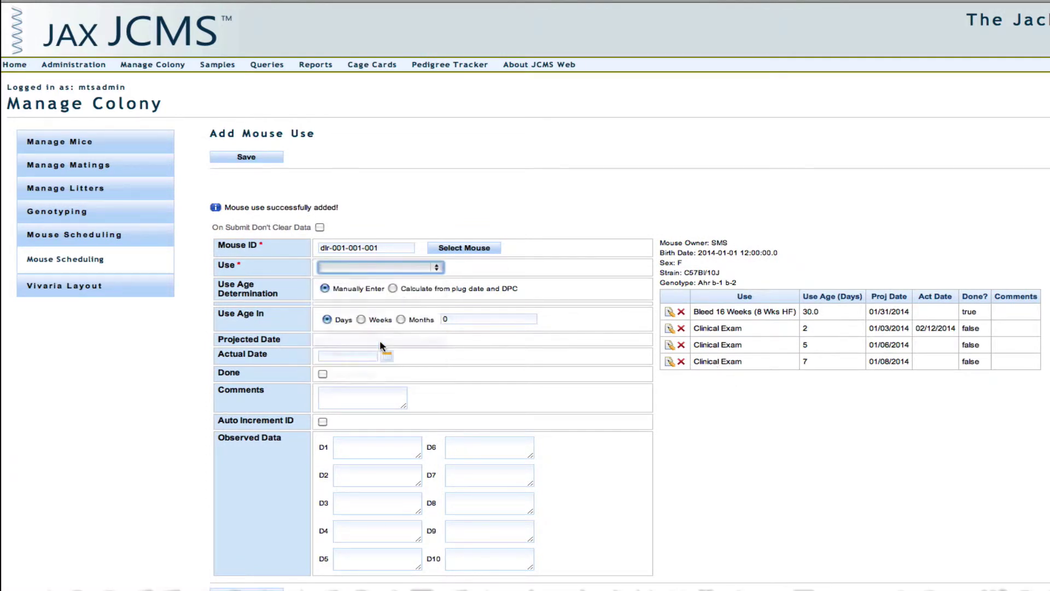
pyautogui.doubleClick(448, 303)
pyautogui.write('30')
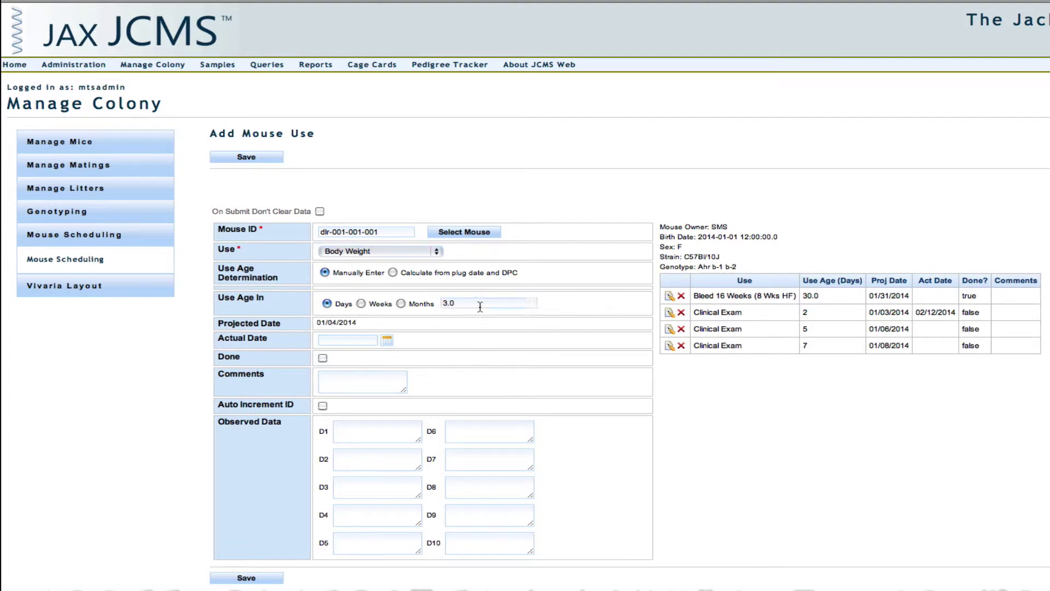
pyautogui.press('BackSpace')
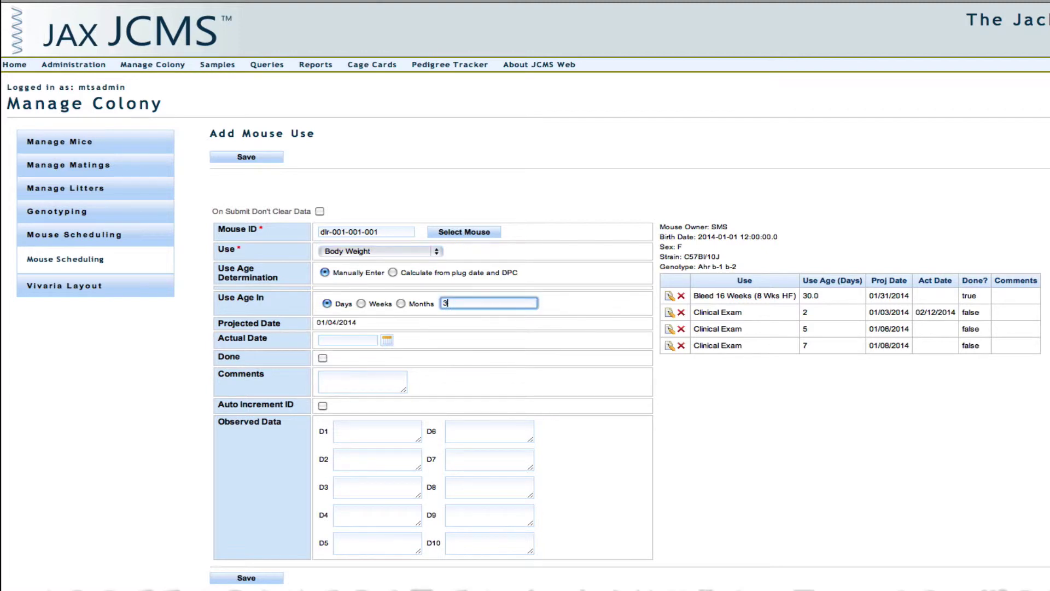
pyautogui.click(507, 320)
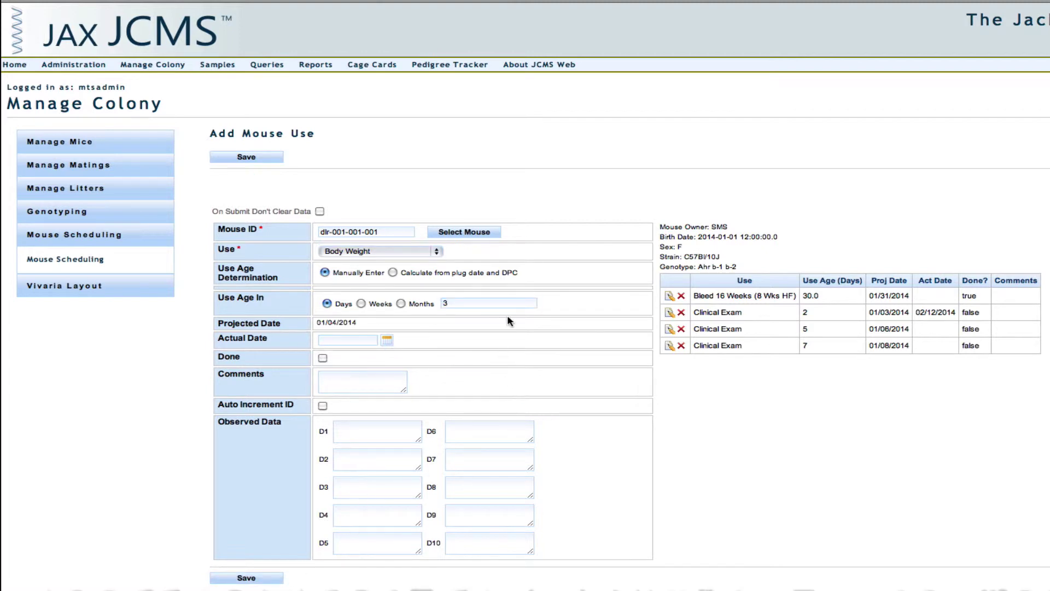
pyautogui.click(465, 320)
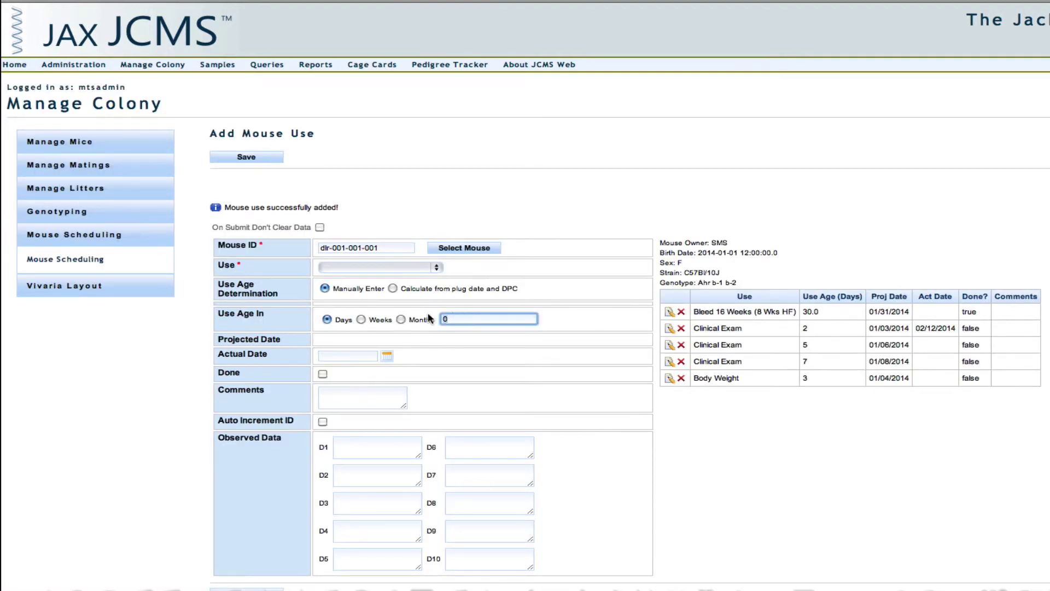
# Save a Body Weight use at 5 days.
pyautogui.click(408, 268)
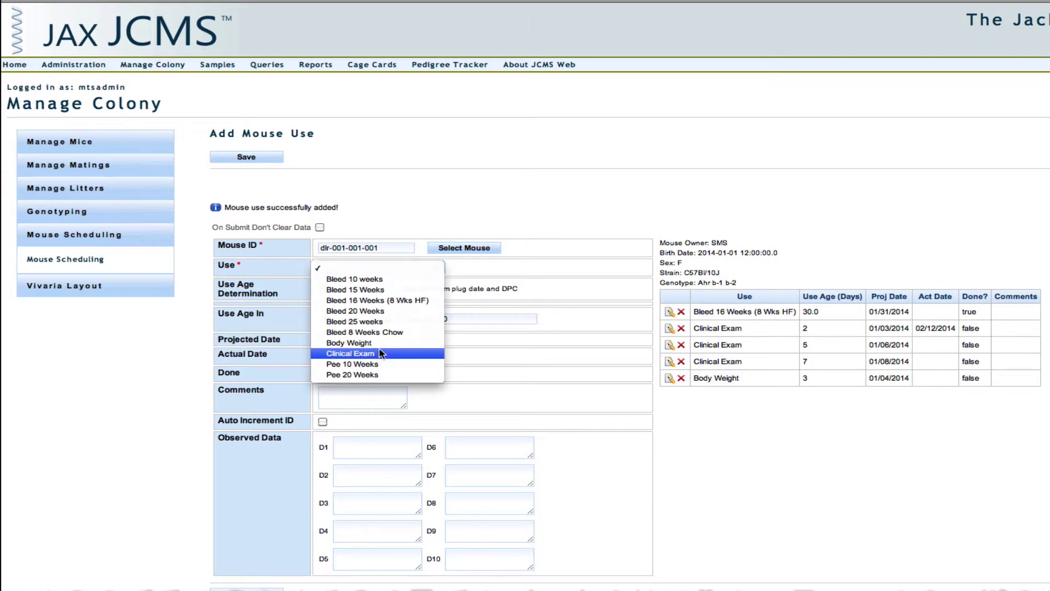
pyautogui.click(378, 343)
pyautogui.click(460, 319)
pyautogui.write('5')
pyautogui.click(466, 365)
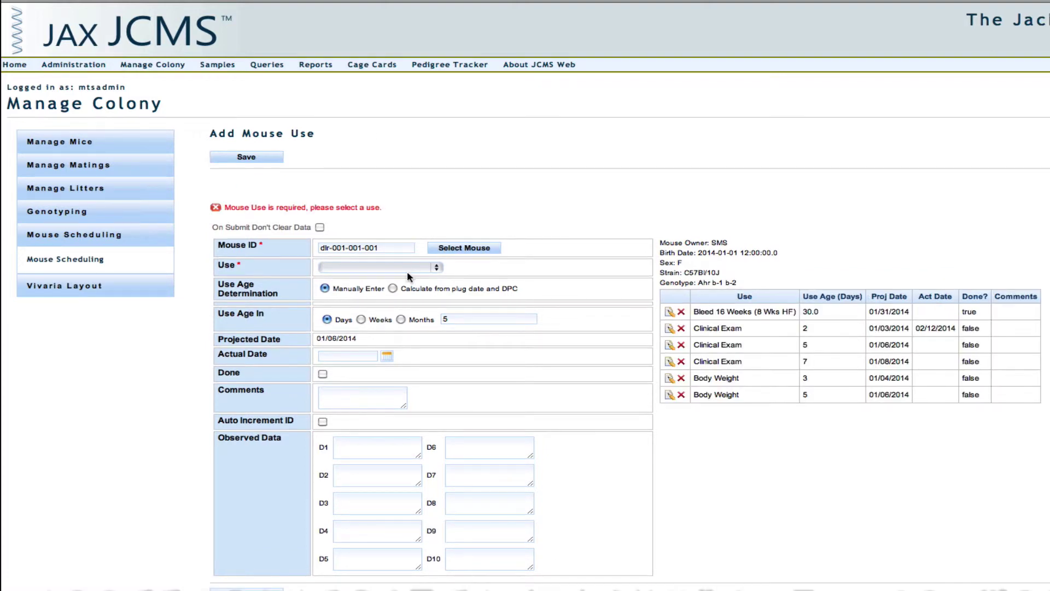
# Save a Body Weight use at 7 days, projected 01/08/2014.
pyautogui.click(407, 268)
pyautogui.click(520, 270)
pyautogui.press('Tab')
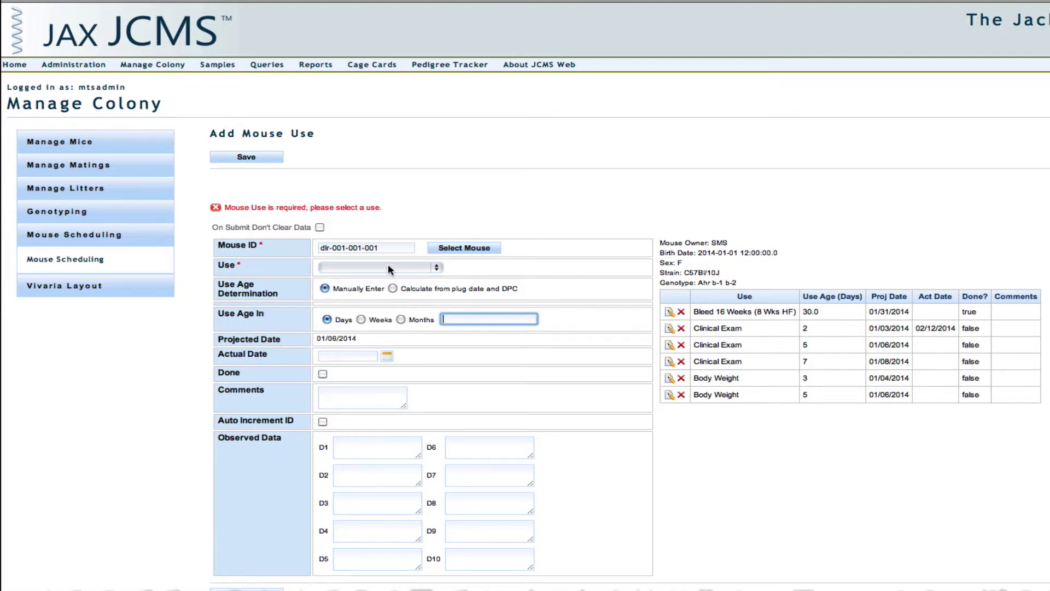
pyautogui.click(389, 267)
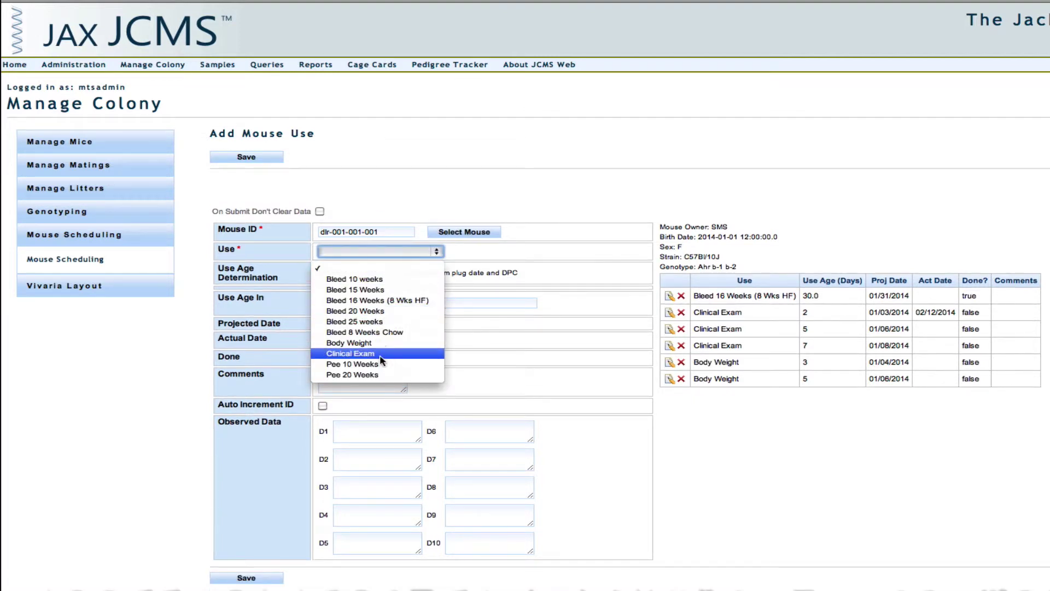
pyautogui.click(378, 343)
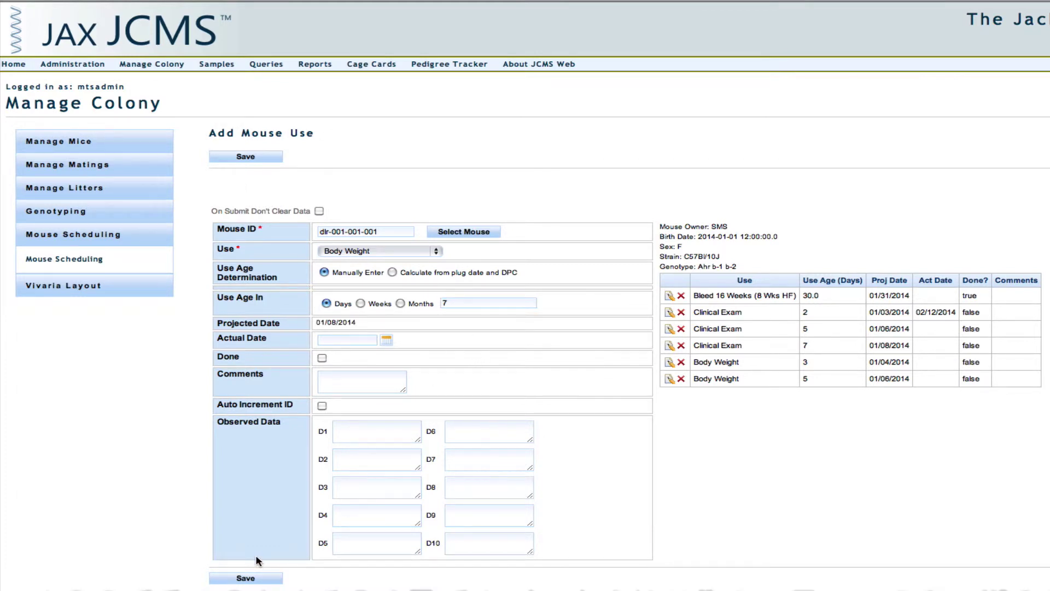
pyautogui.click(380, 247)
# Switch to mouse dlr-001-001-002 and give it a Body Weight use at 3 days (01/04/2014).
pyautogui.press('BackSpace')
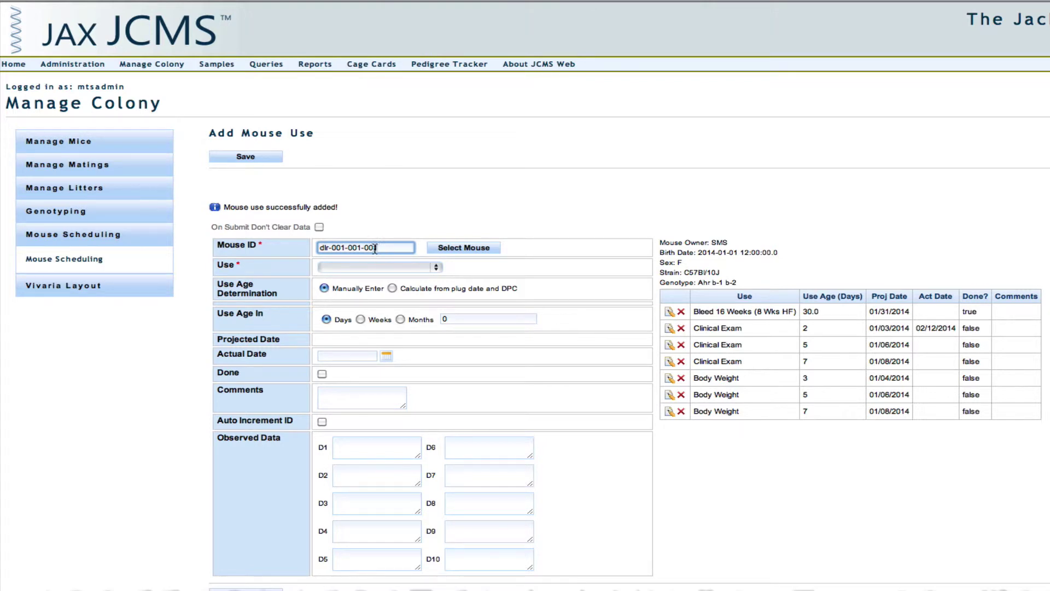
pyautogui.write('2')
pyautogui.press('Tab')
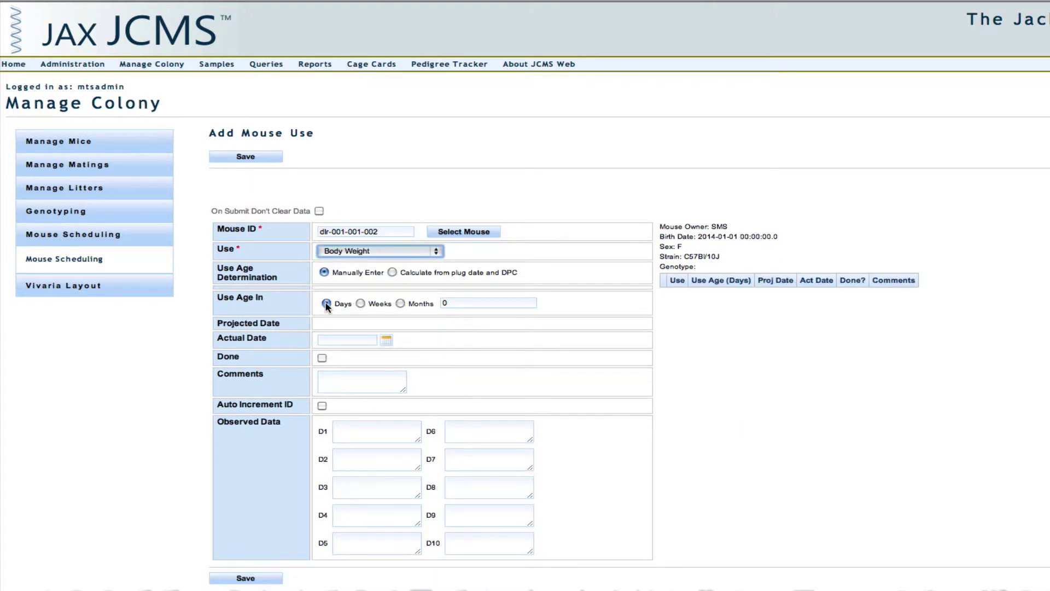
pyautogui.click(400, 250)
pyautogui.click(398, 252)
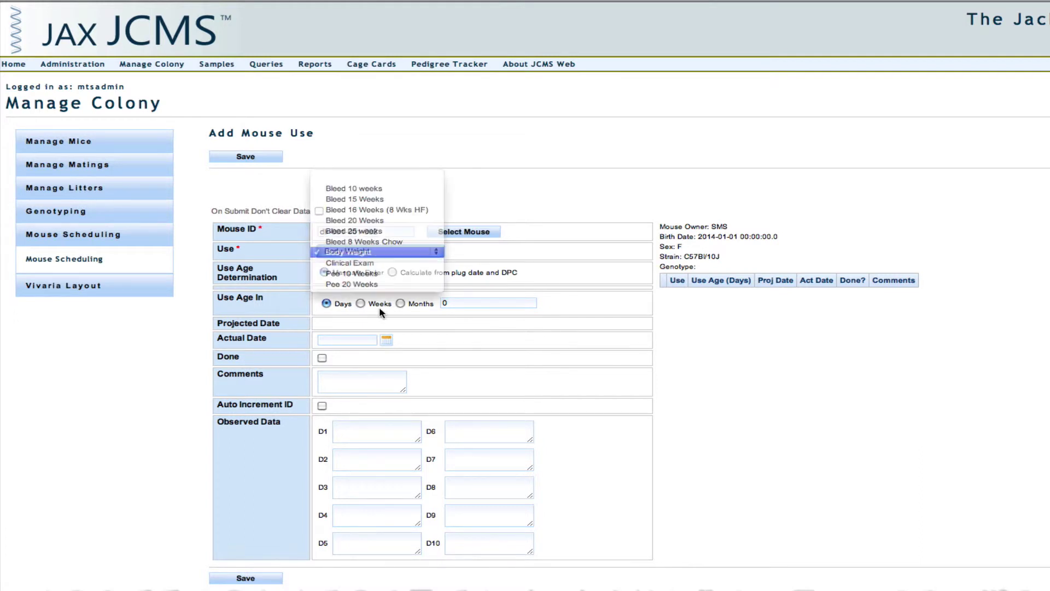
pyautogui.click(450, 308)
pyautogui.press('BackSpace')
pyautogui.write('3')
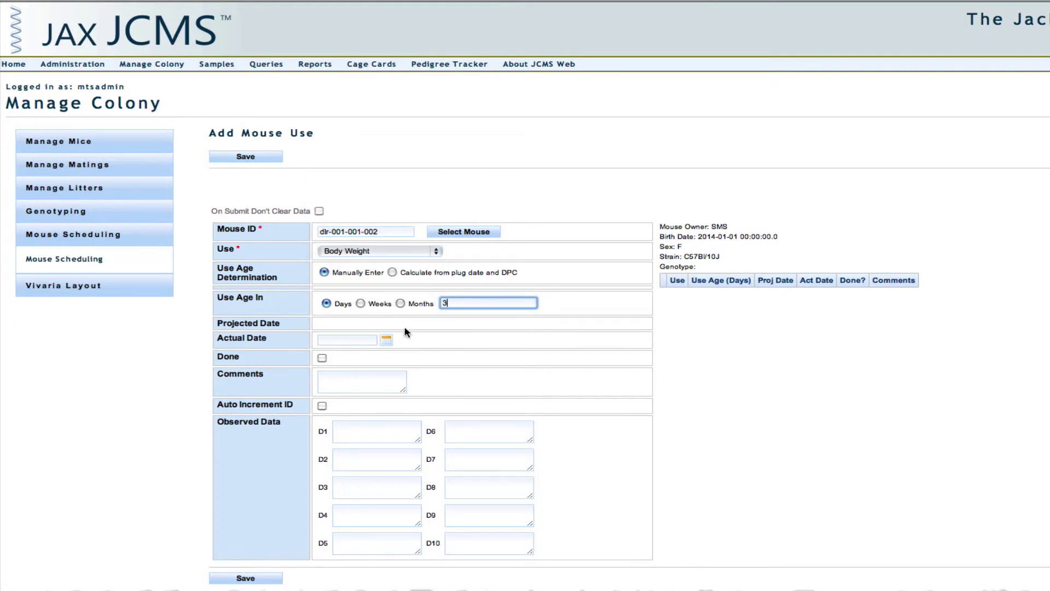
pyautogui.click(249, 579)
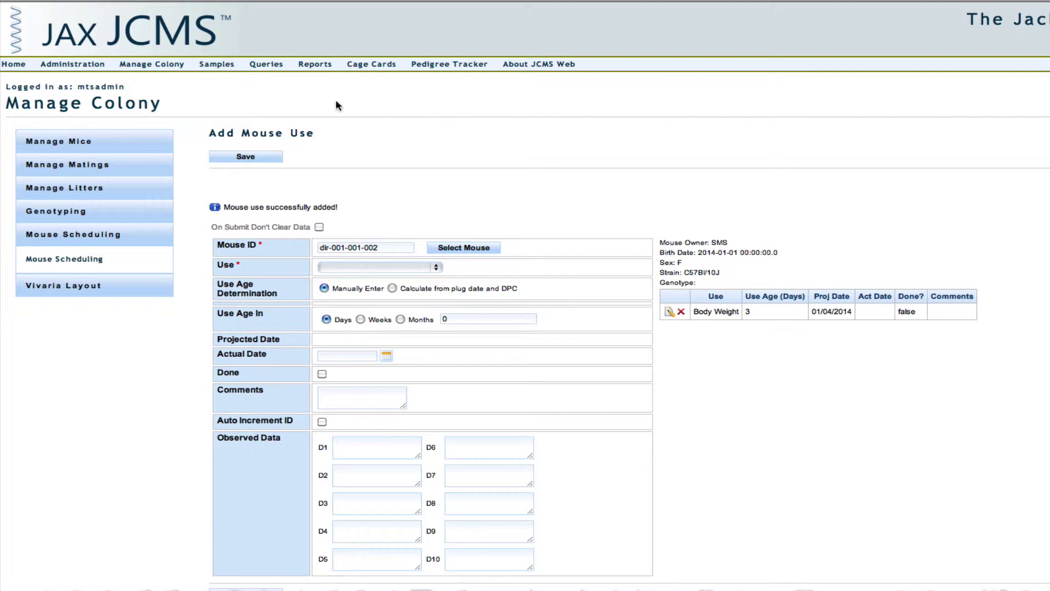
# Set up the Mouse Scheduling Calendar with projected wean dates and Body Weight and Clinical Exam uses.
pyautogui.click(312, 64)
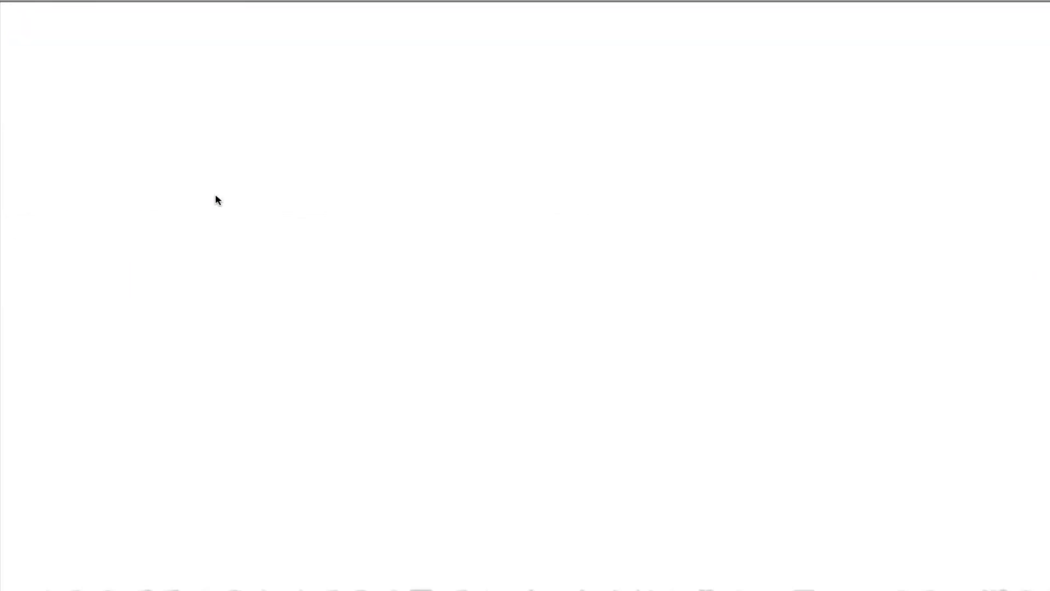
pyautogui.click(24, 154)
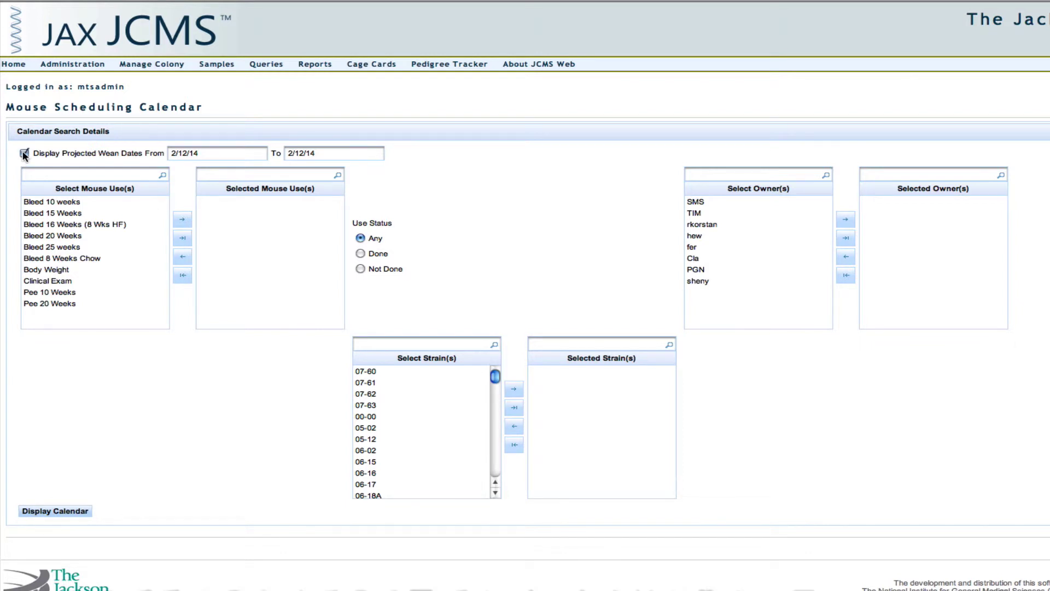
pyautogui.click(89, 270)
pyautogui.click(181, 220)
pyautogui.click(196, 237)
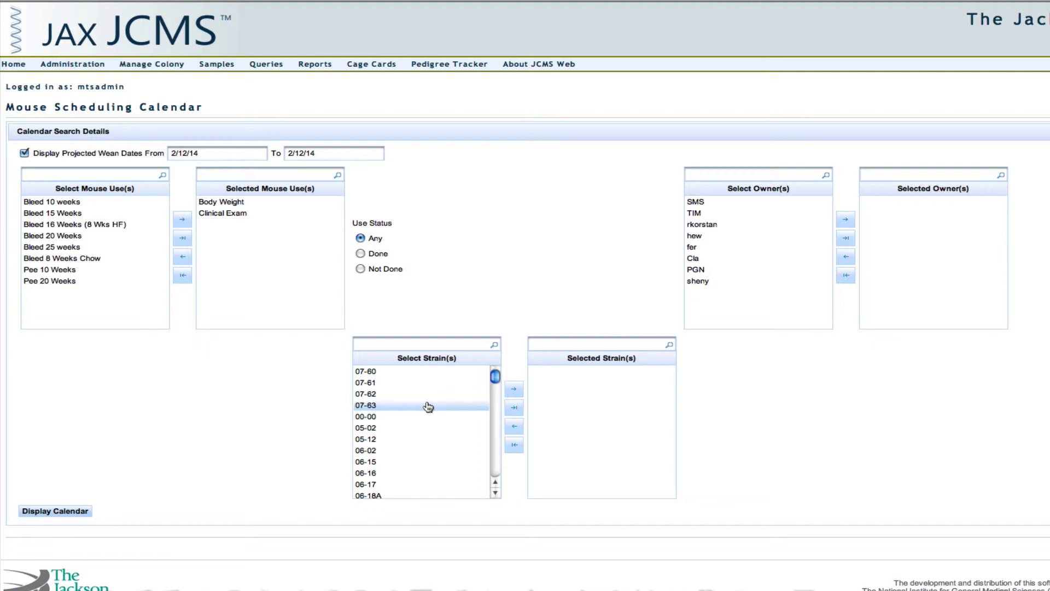
pyautogui.scroll(-1, 121, 443)
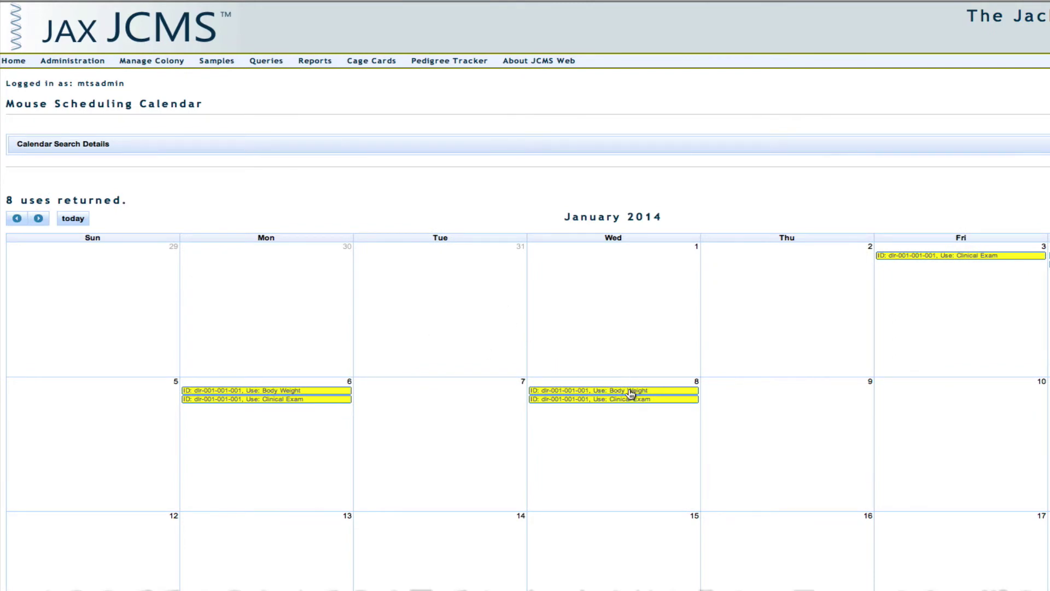
# Drag the Body Weight entry from Wednesday 8 to Friday 10 January 2014.
pyautogui.moveTo(734, 396); pyautogui.dragTo(954, 398)
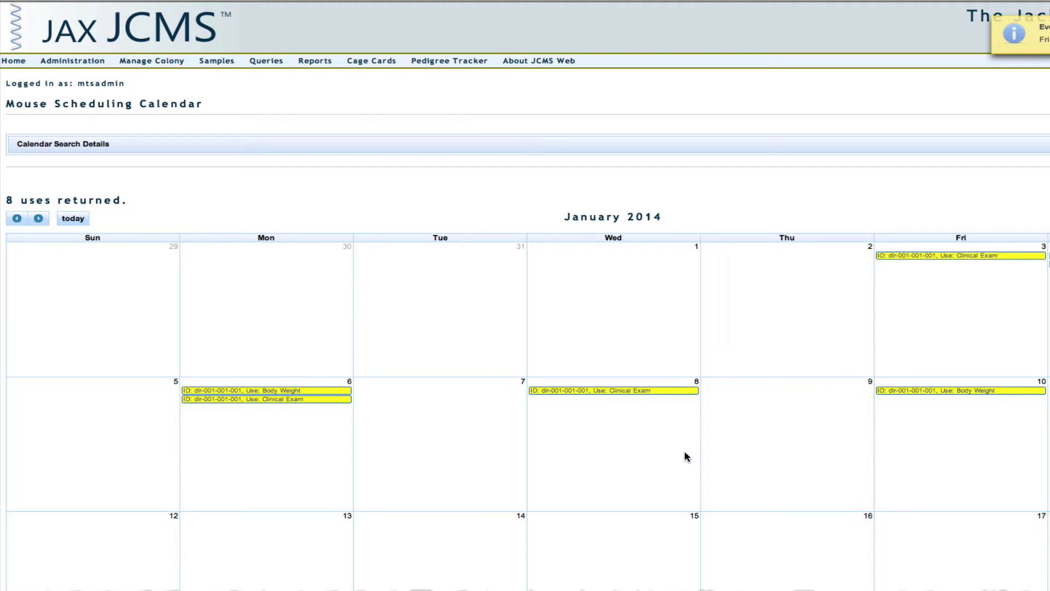
pyautogui.scroll(-5, 686, 451)
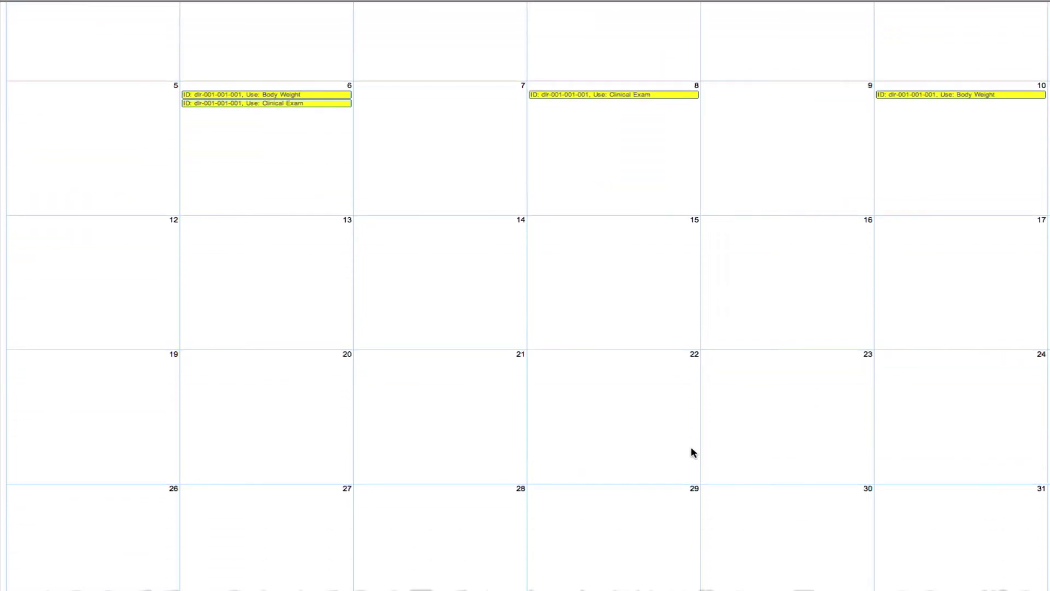
pyautogui.scroll(2, 617, 174)
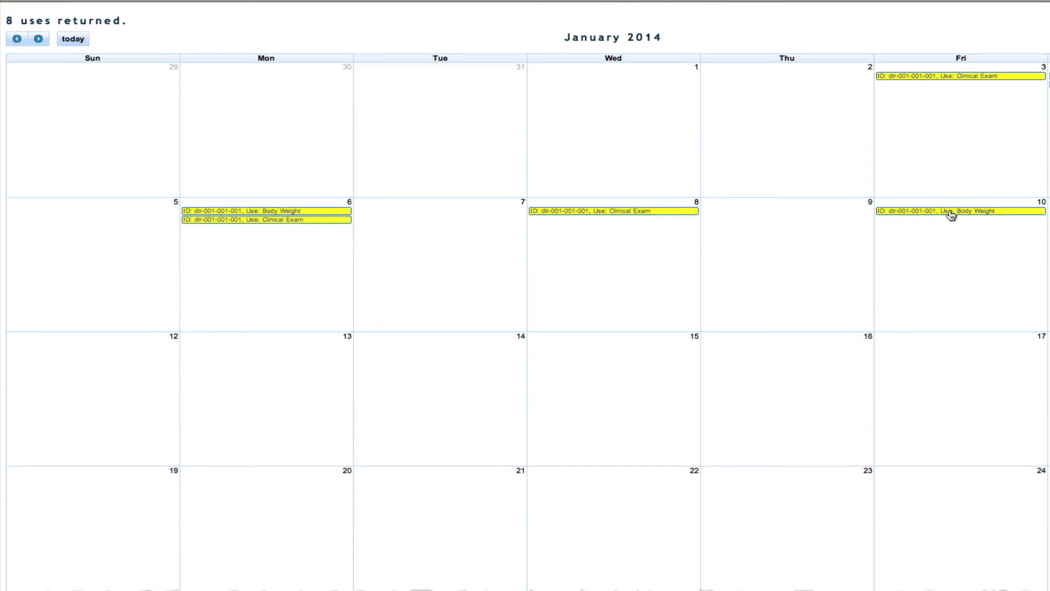
pyautogui.scroll(3, 952, 214)
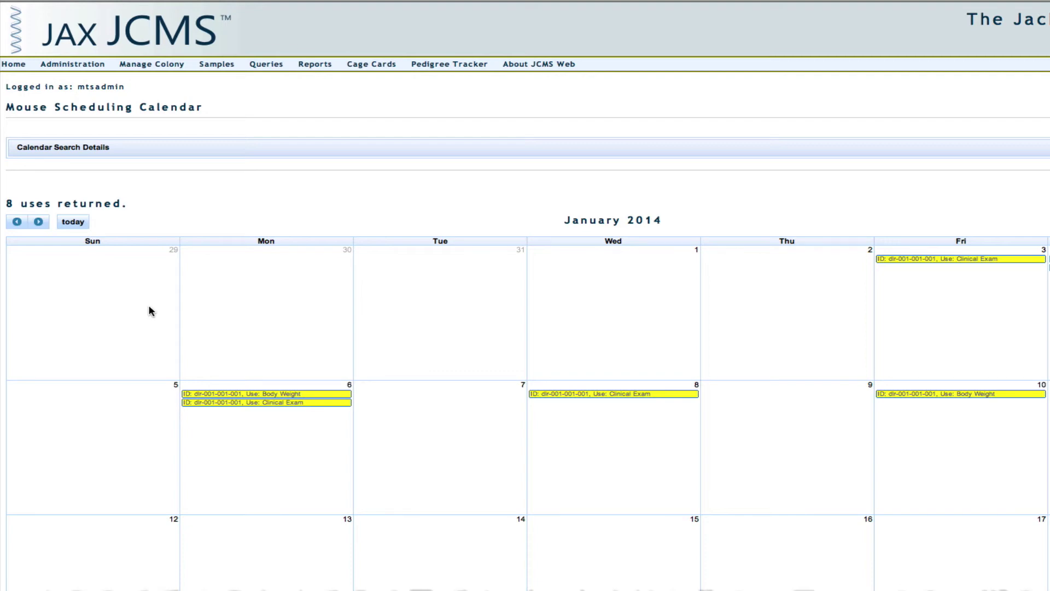
# Return to dlr-001-001-001's scheduling form and set the actual date to 14 February 2014.
pyautogui.hotkey('alt', 'Left')
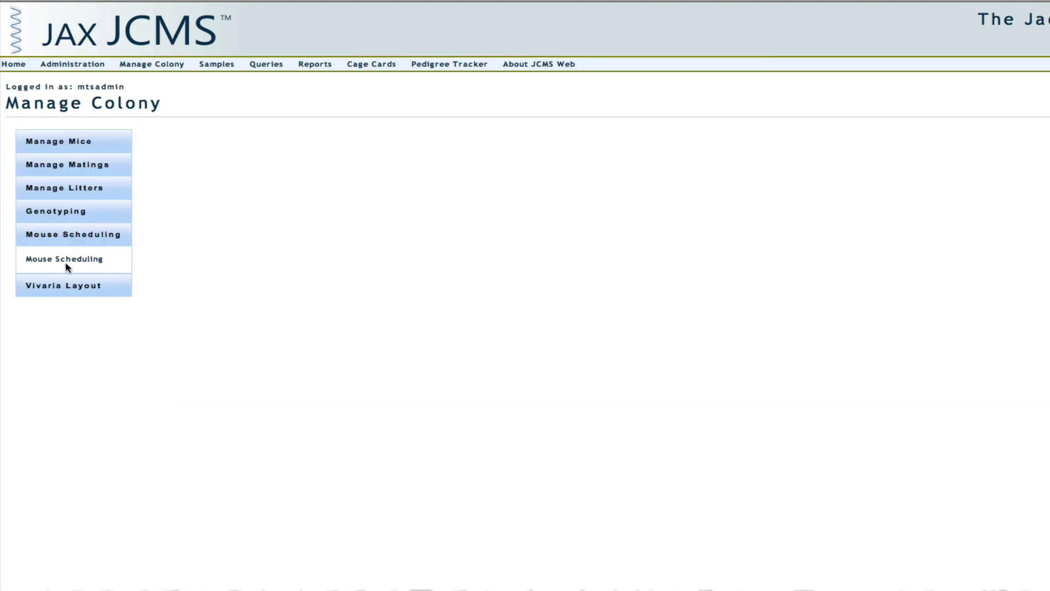
pyautogui.hotkey('alt', 'Left')
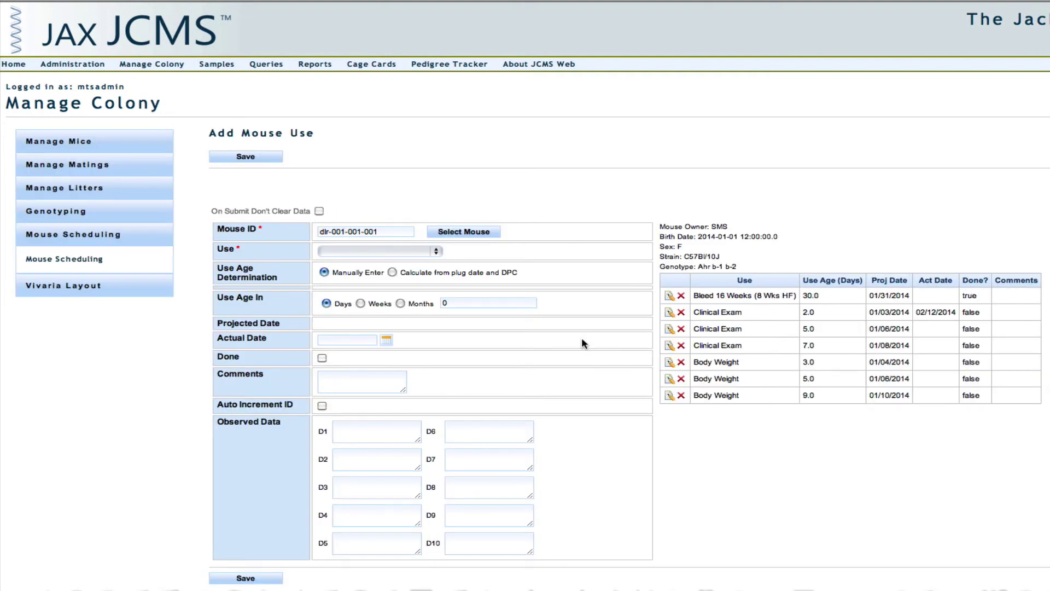
pyautogui.moveTo(219, 339); pyautogui.dragTo(277, 340)
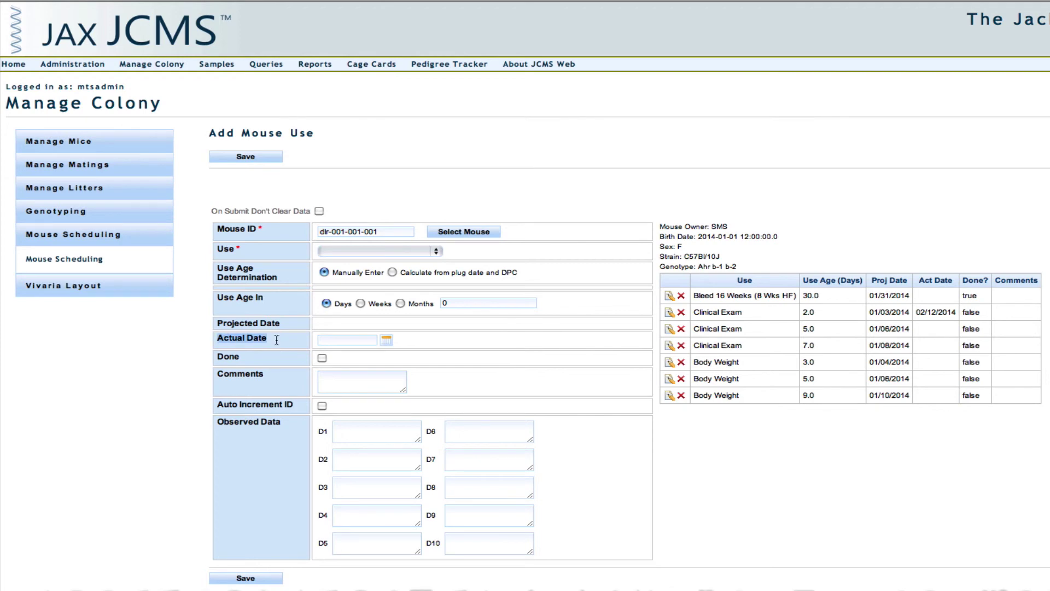
pyautogui.click(387, 341)
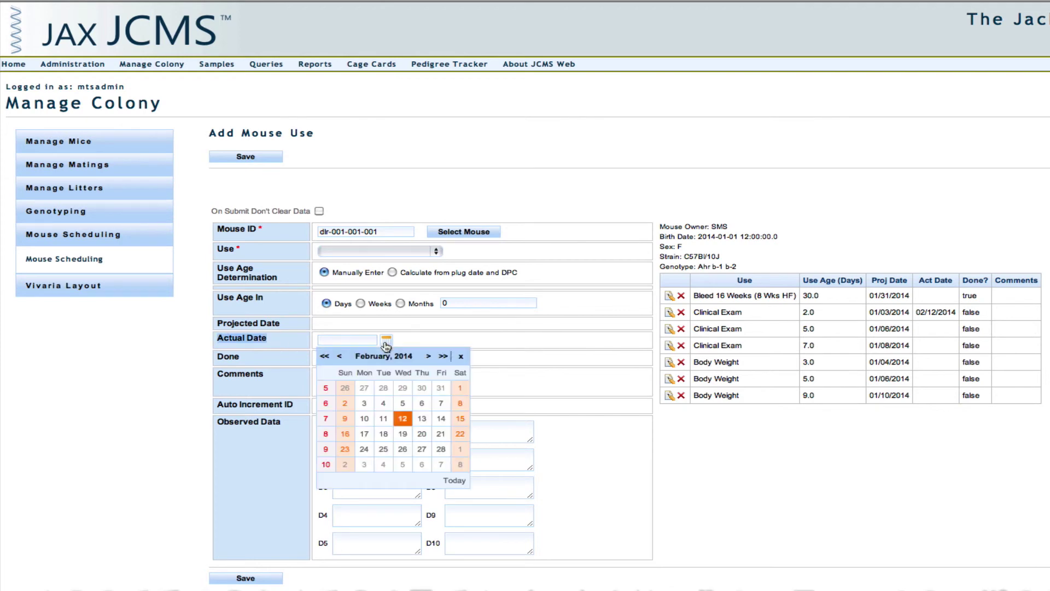
pyautogui.click(441, 418)
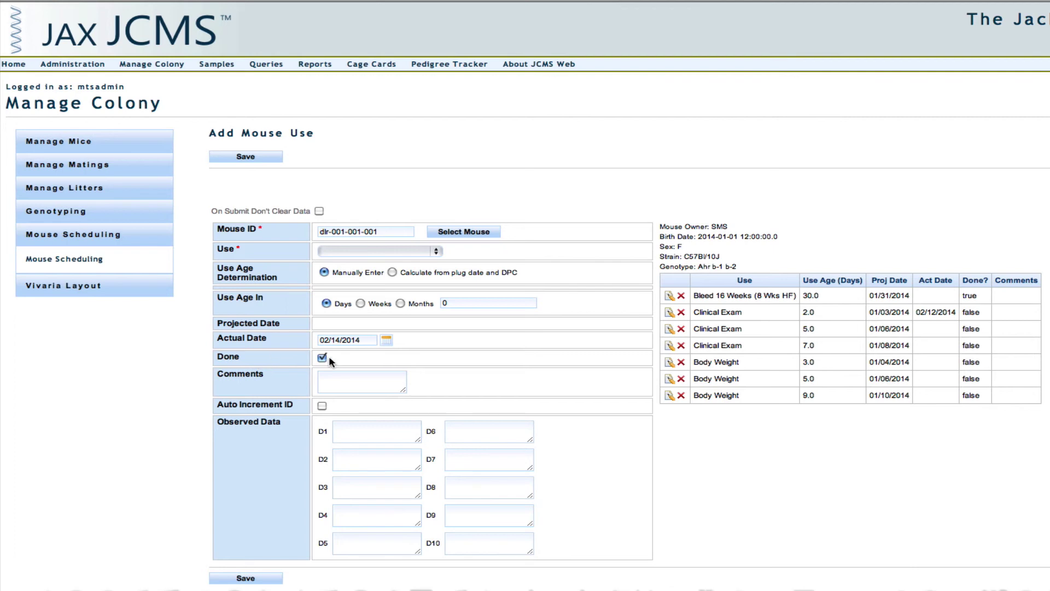
# Move through the comments and observed data fields up to D9.
pyautogui.click(336, 389)
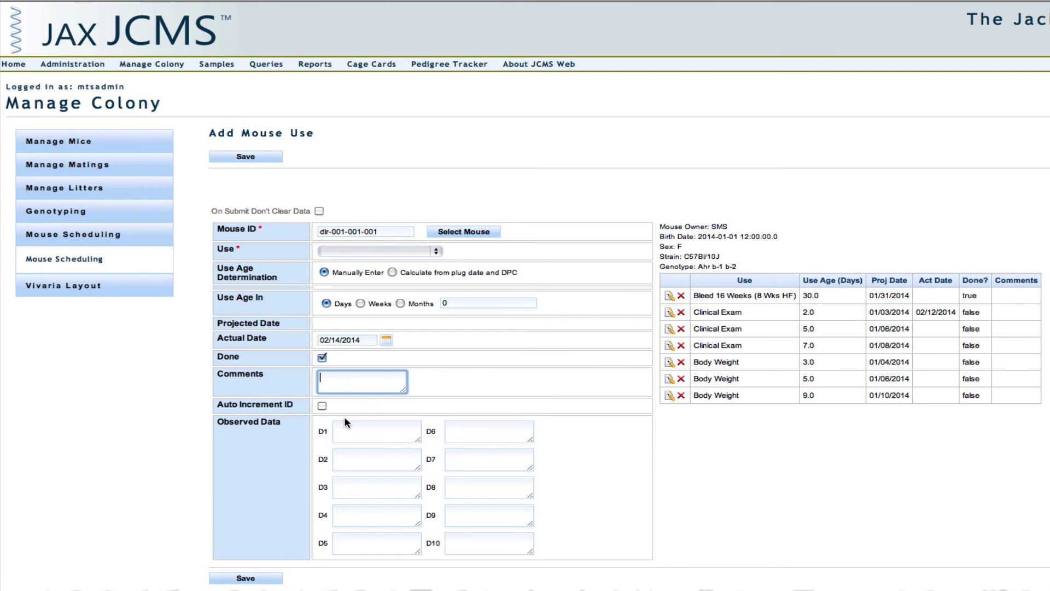
pyautogui.click(379, 430)
pyautogui.click(519, 438)
pyautogui.click(374, 464)
pyautogui.click(469, 462)
pyautogui.click(384, 492)
pyautogui.click(477, 488)
pyautogui.click(377, 515)
pyautogui.click(482, 518)
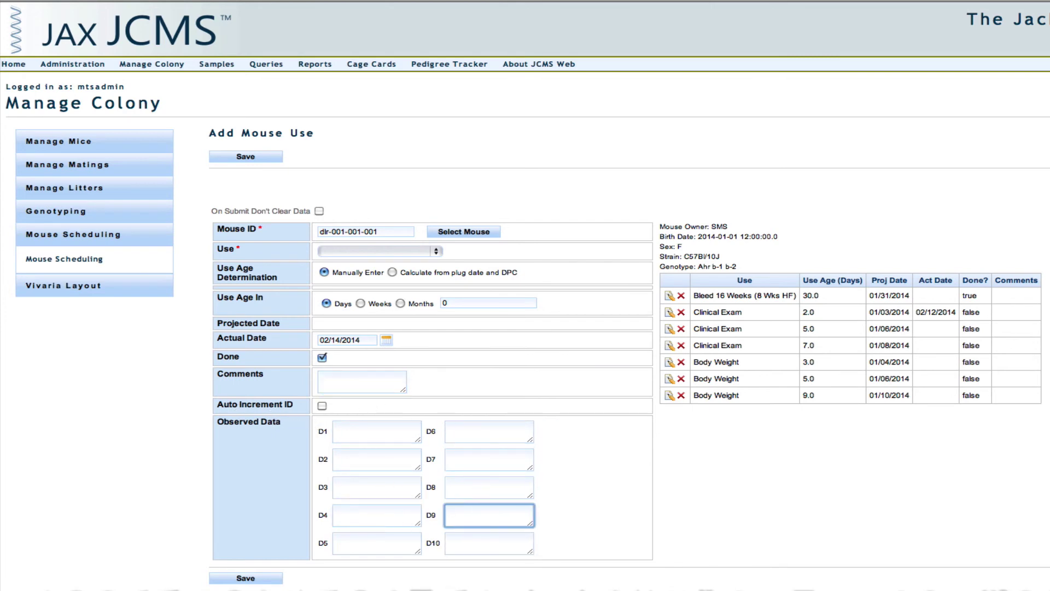